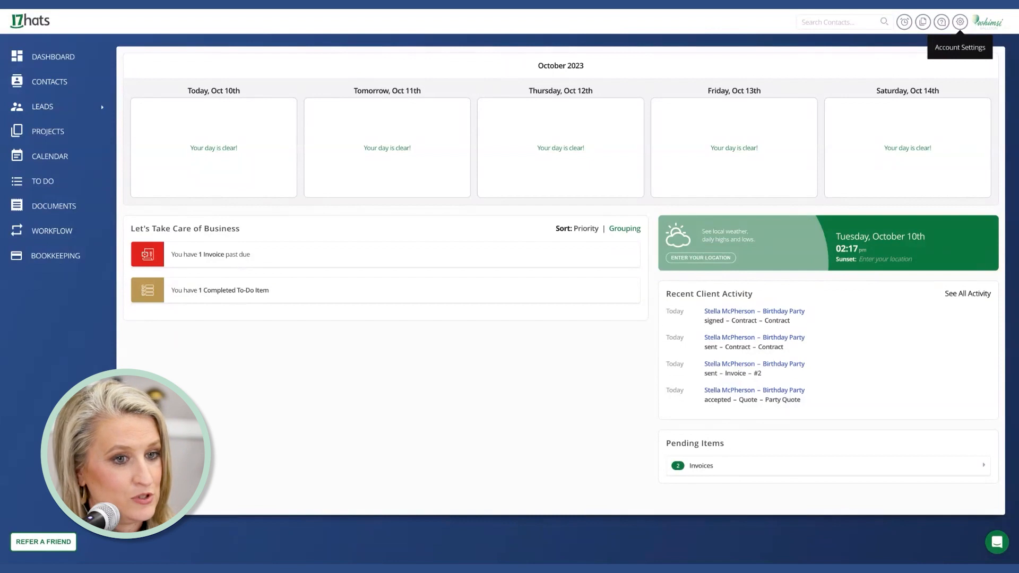
- Open the Reminders section of the account's Email Settings
left_click(960, 22)
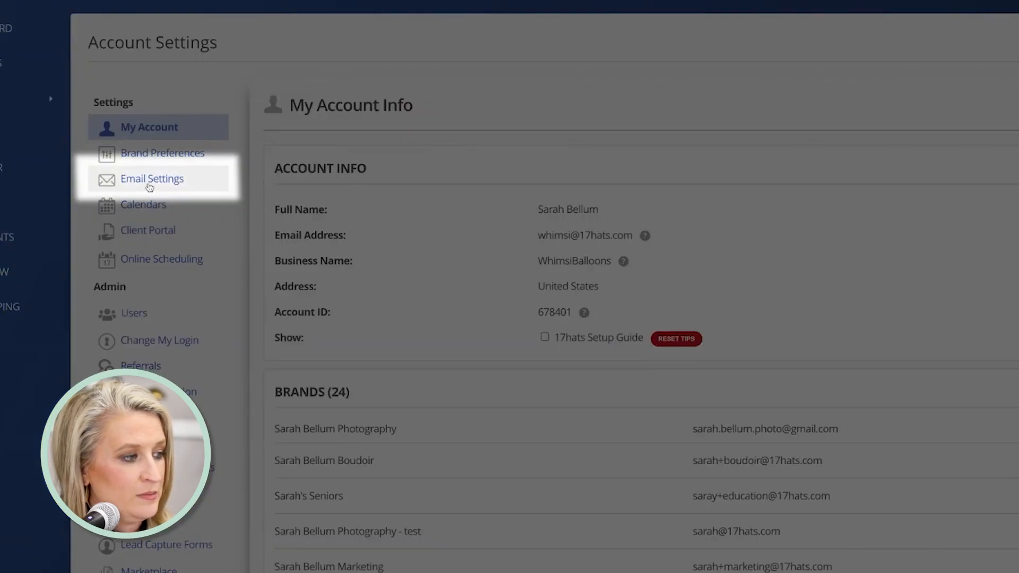
left_click(150, 186)
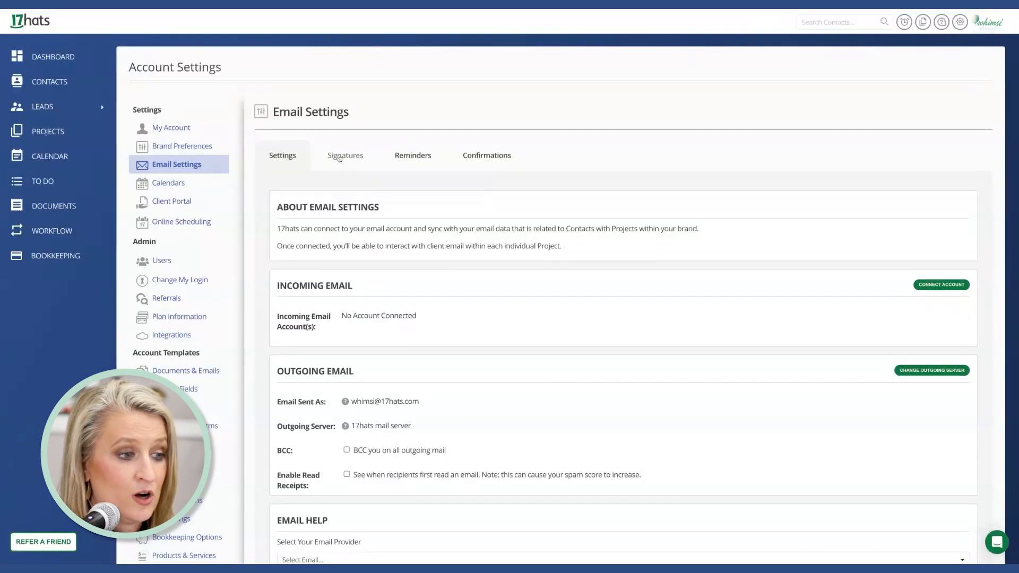
left_click(338, 158)
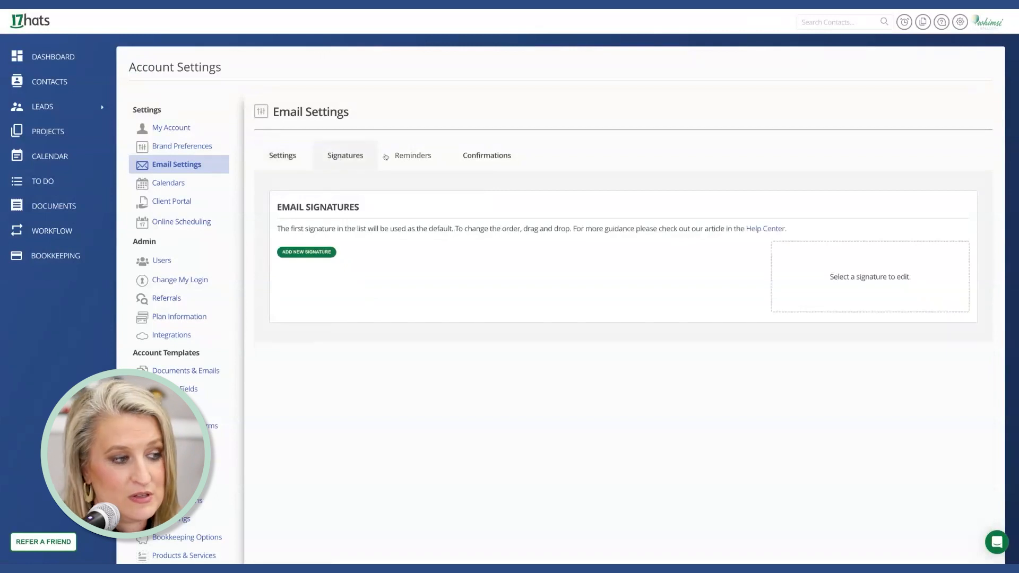
left_click(421, 158)
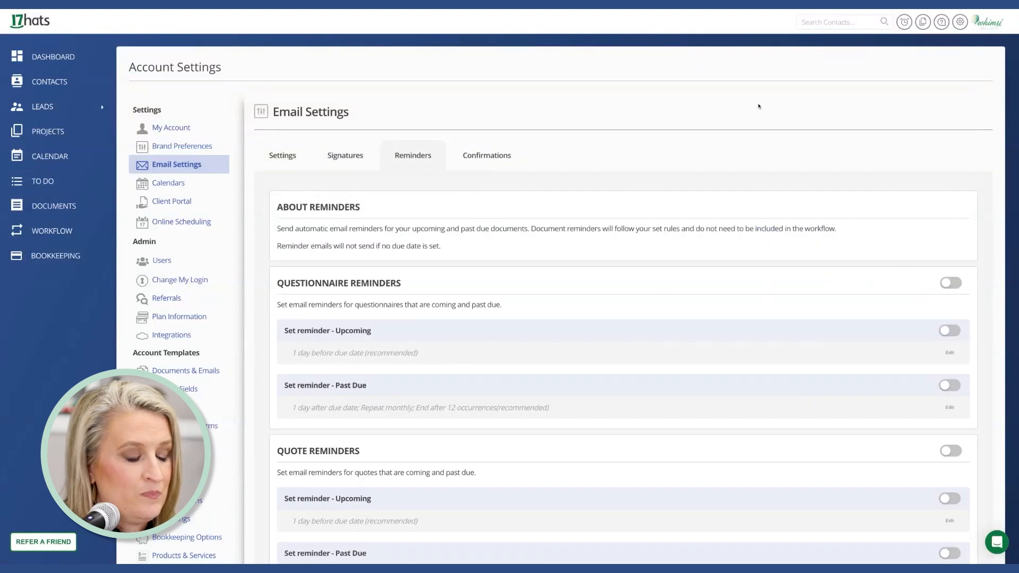
- Enable the Past Due reminder under Invoice Reminders
scroll(561, 297, "down", 1)
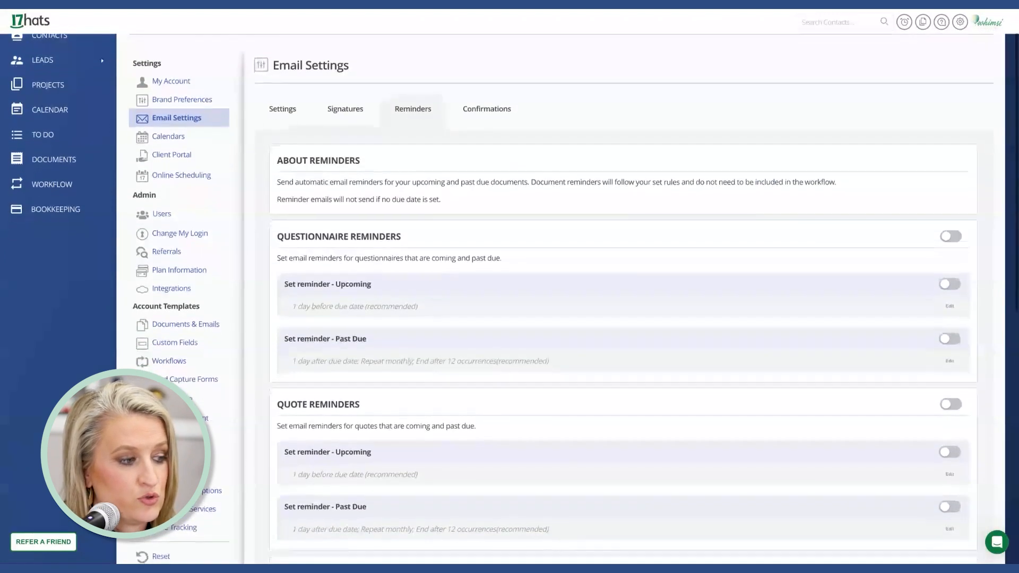
scroll(560, 297, "down", 2)
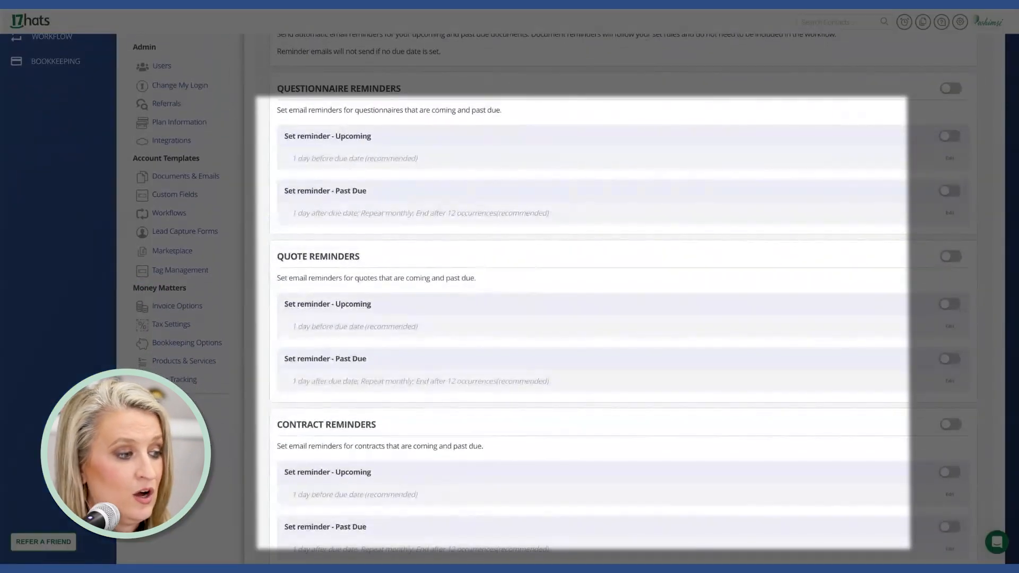
scroll(561, 298, "down", 3)
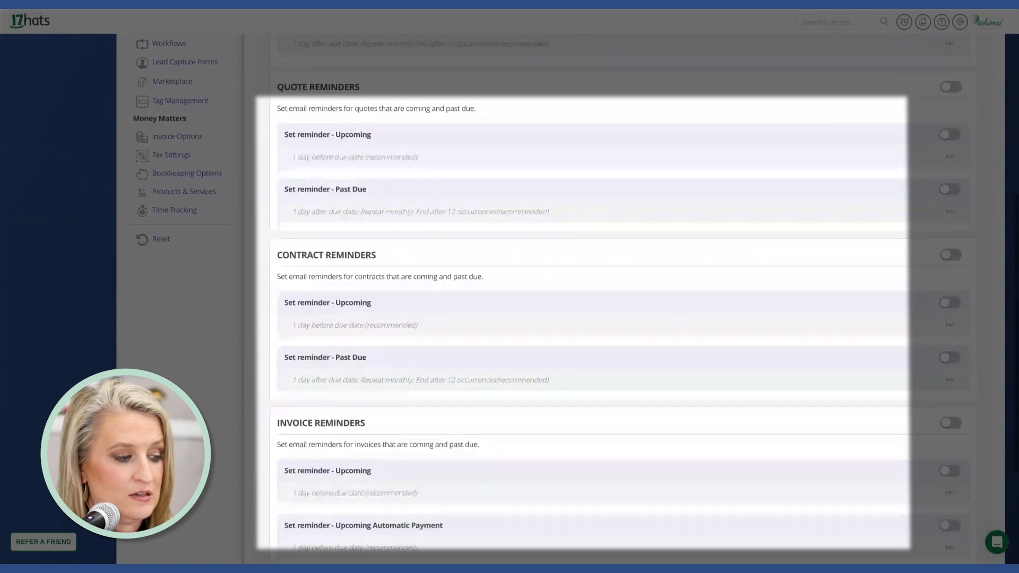
scroll(561, 298, "down", 2)
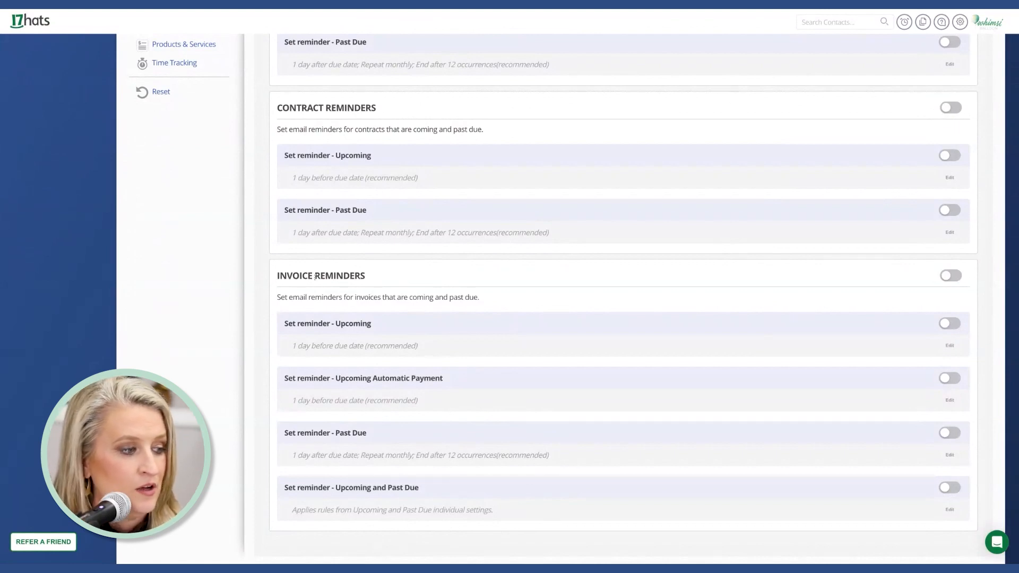
scroll(316, 277, "down", 1)
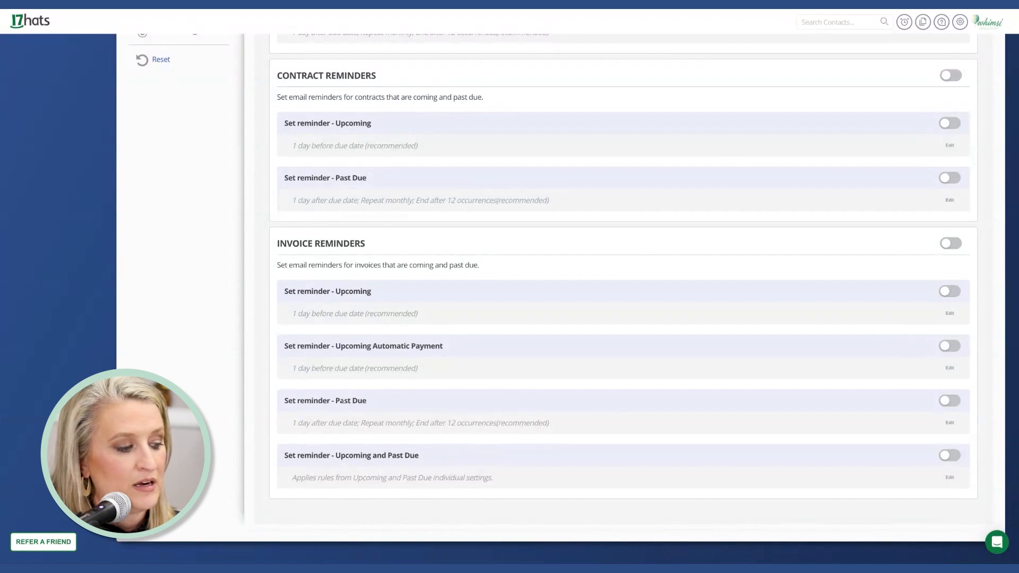
left_click(958, 403)
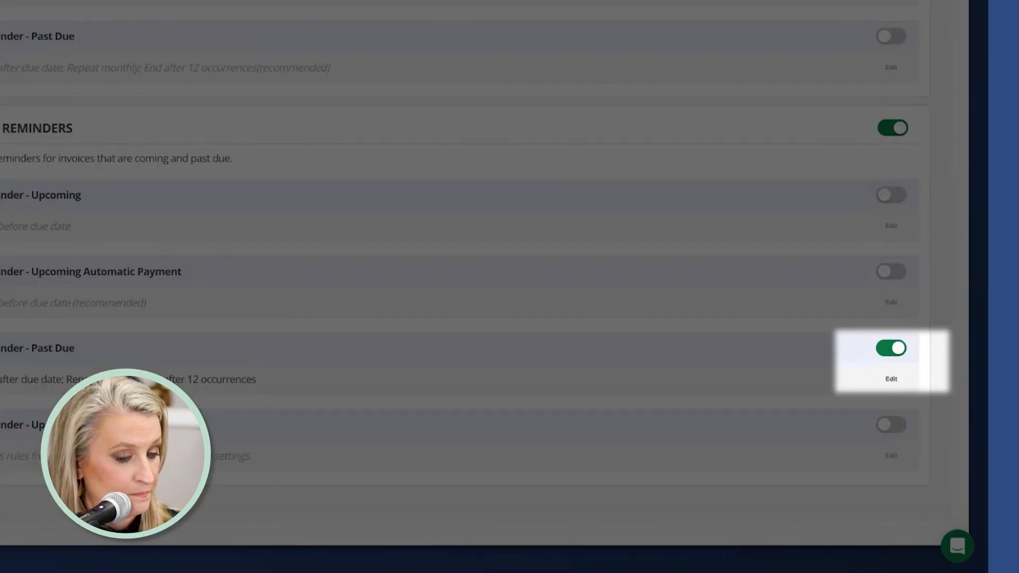
- Edit the past-due invoice reminder to repeat weekly and end after 52 occurrences
left_click(891, 378)
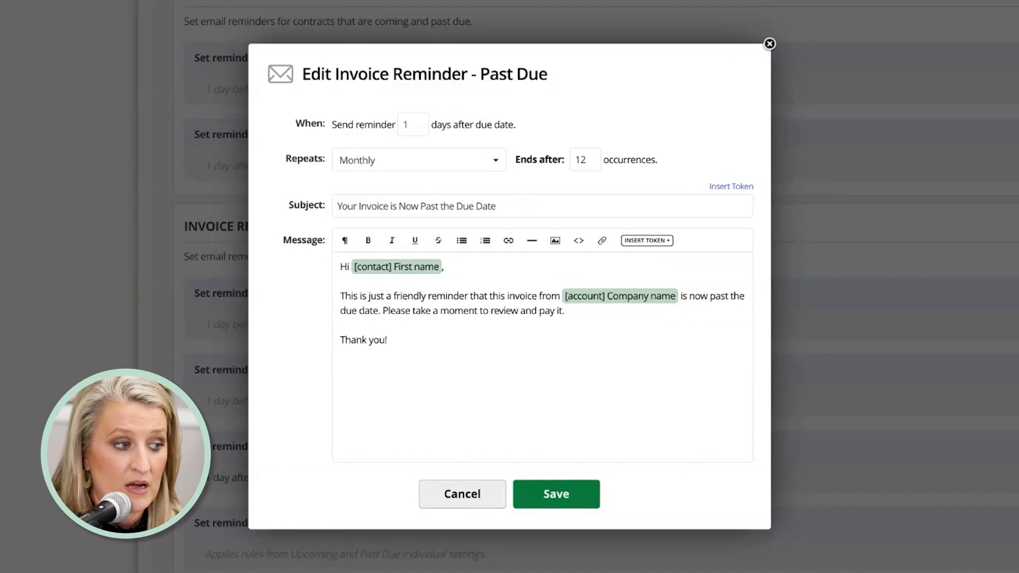
left_click(385, 161)
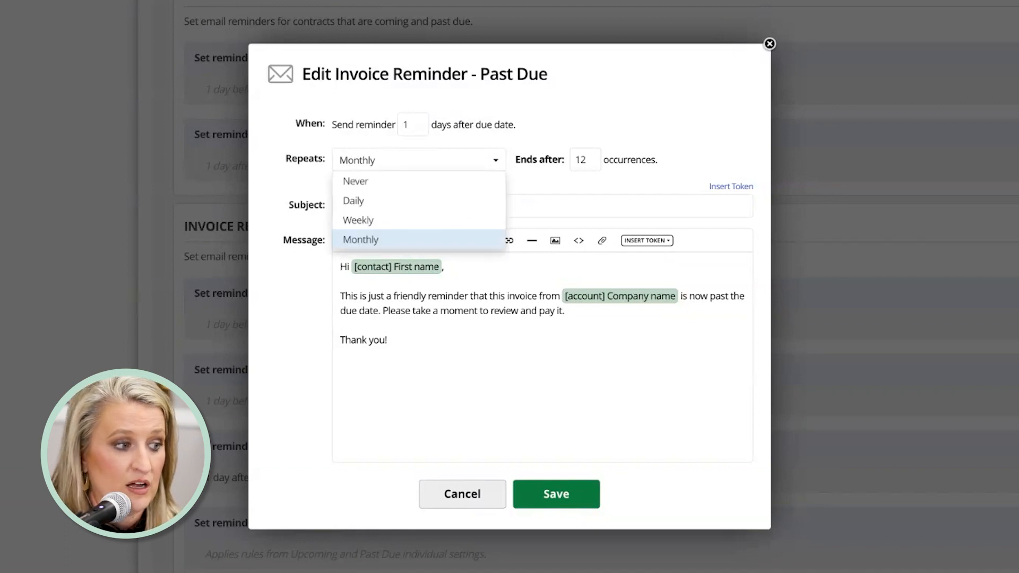
left_click(384, 219)
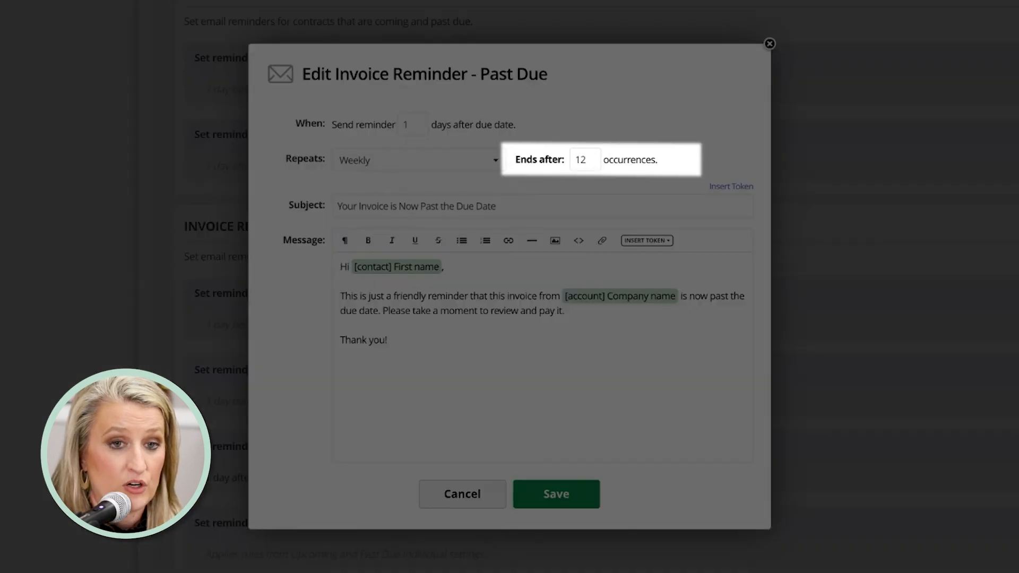
double_click(589, 158)
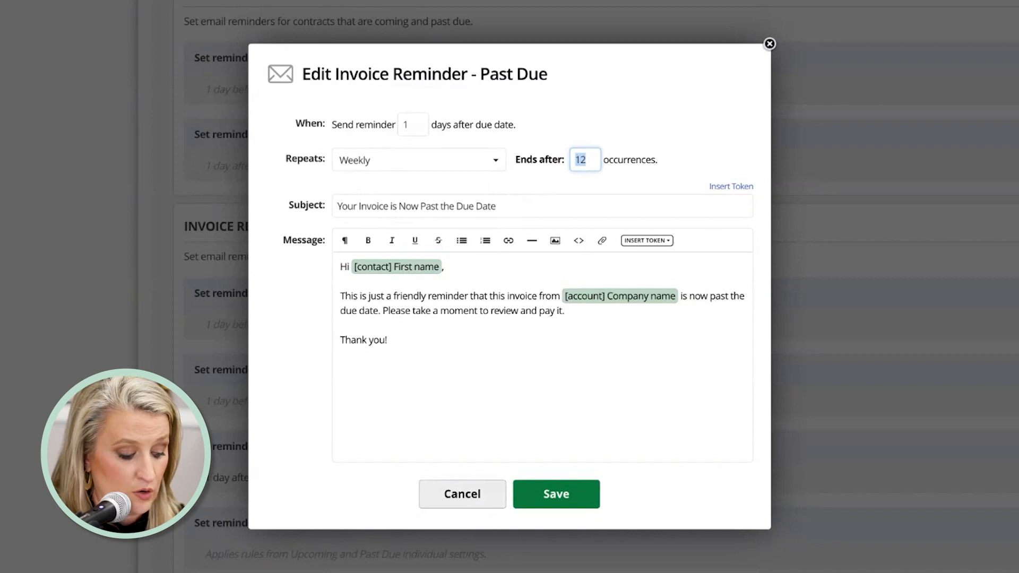
type("52")
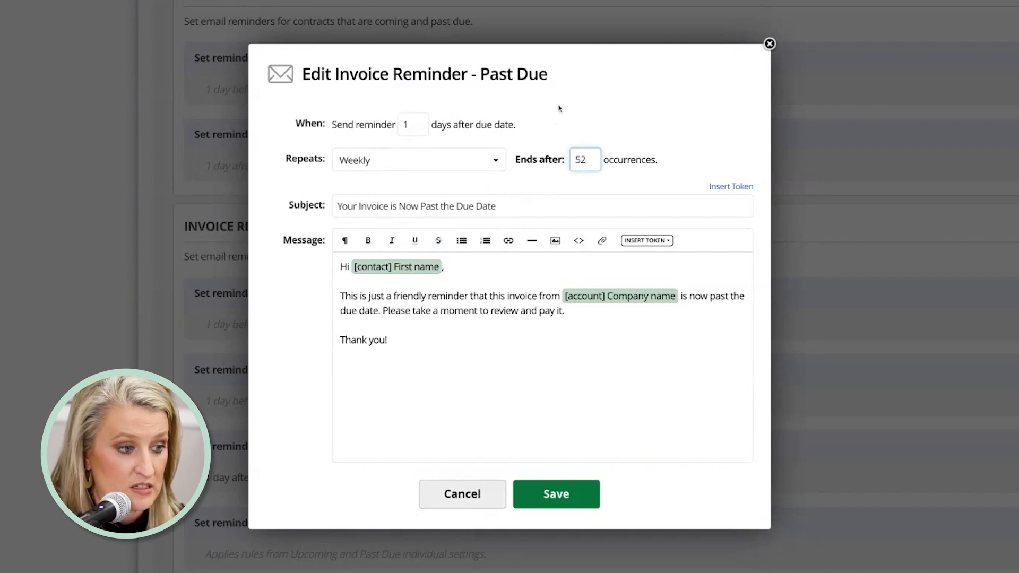
left_click(613, 105)
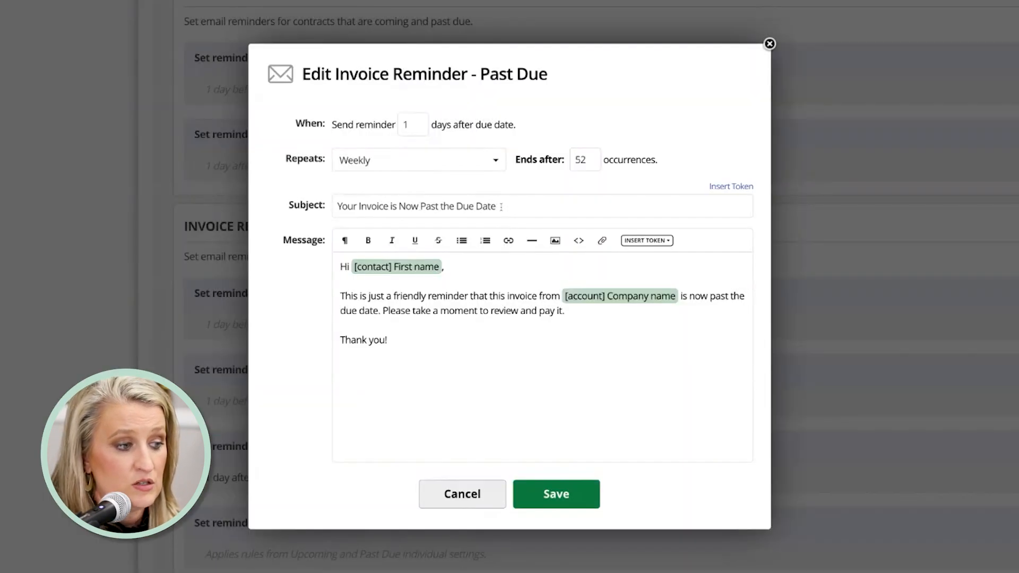
- Replace the subject text after "Your Invoice" with "with" followed by the [account] Company name token
left_click_drag(391, 207, 497, 207)
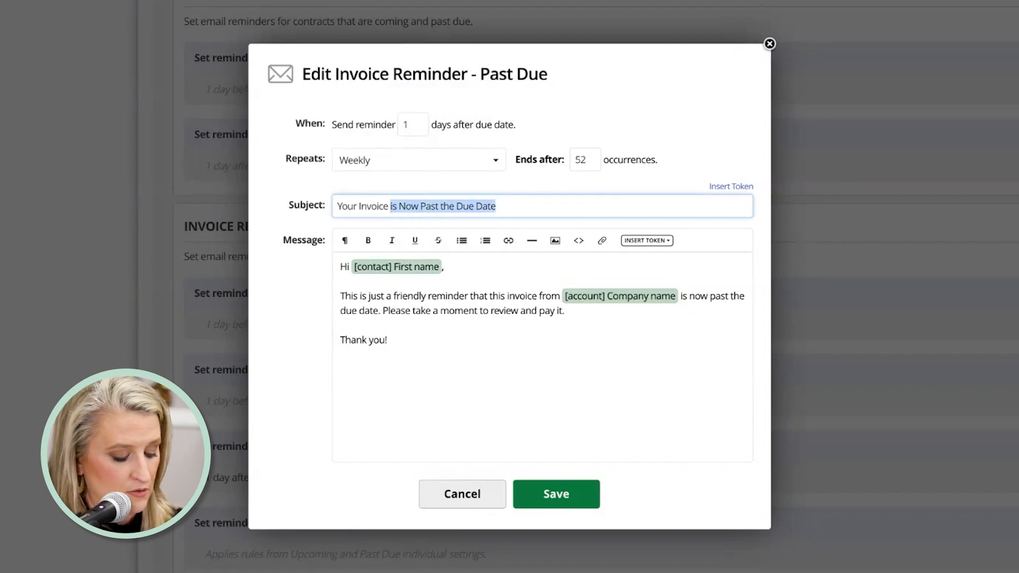
key("BackSpace")
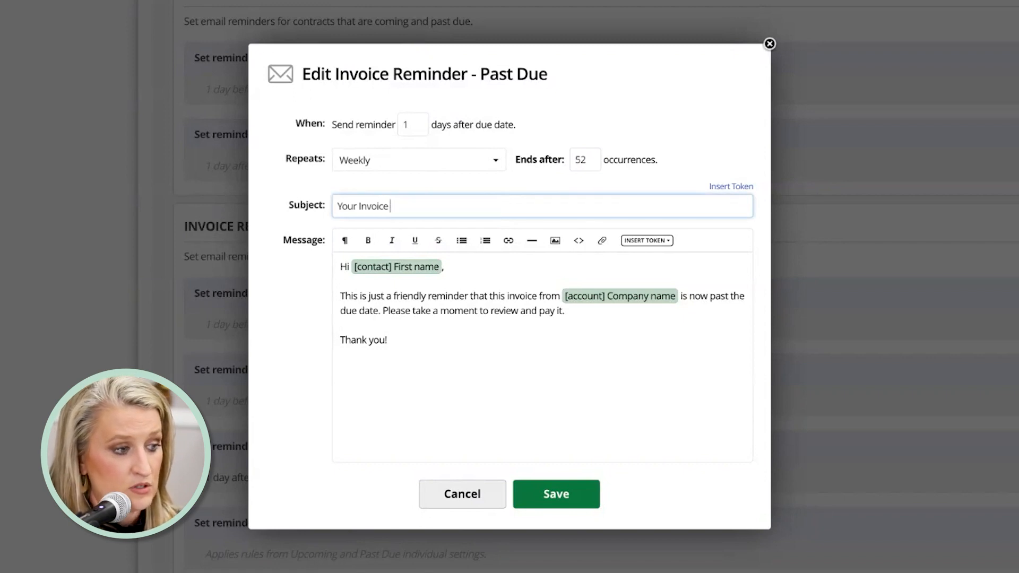
left_click(749, 190)
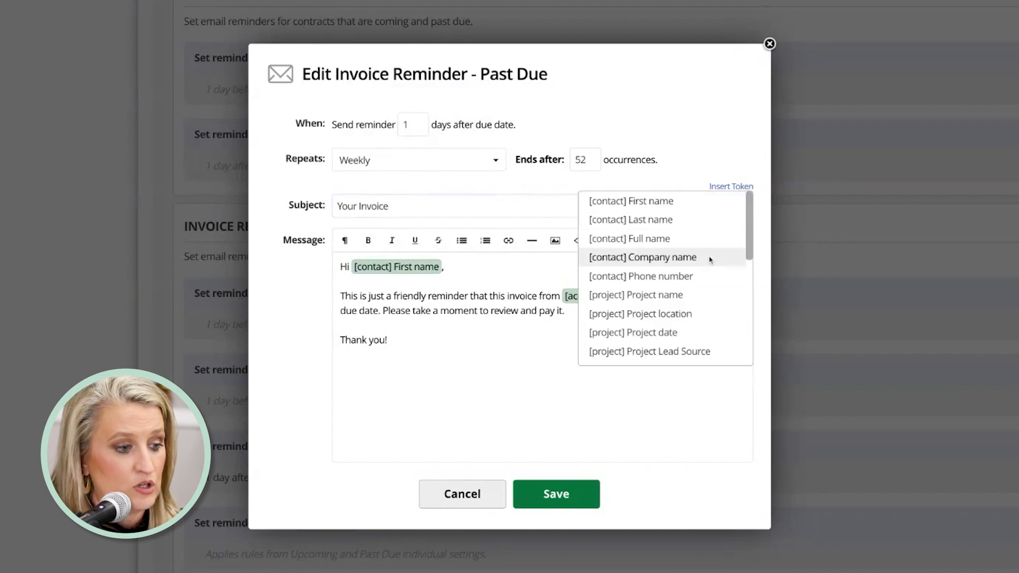
scroll(711, 260, "down", 1)
scroll(710, 260, "down", 5)
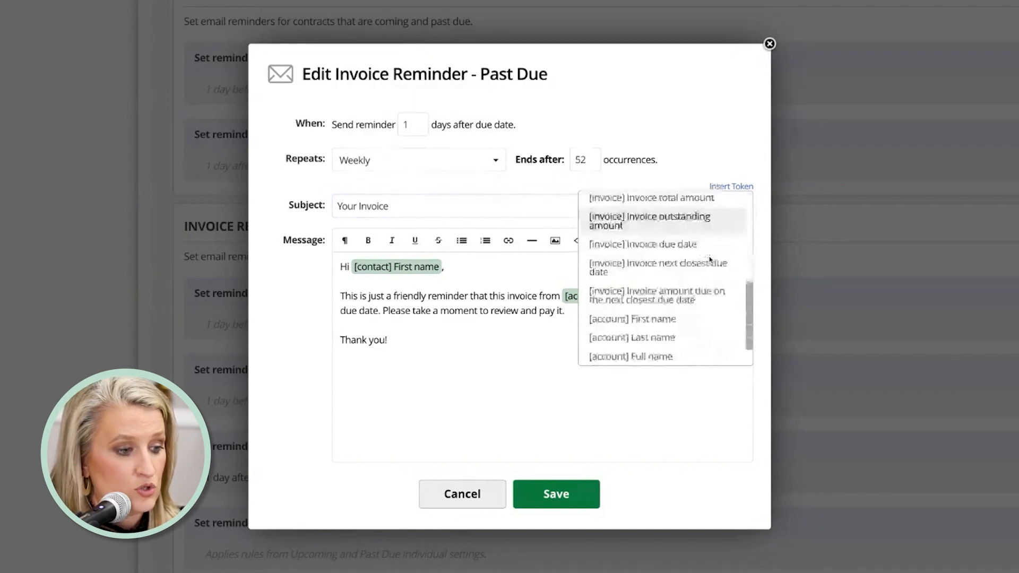
scroll(710, 260, "down", 1)
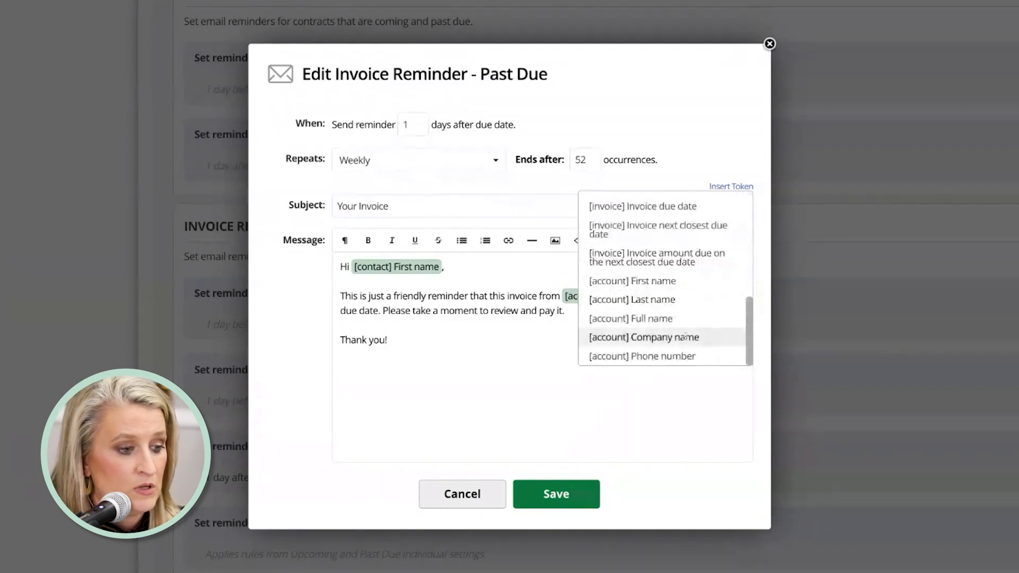
left_click(686, 336)
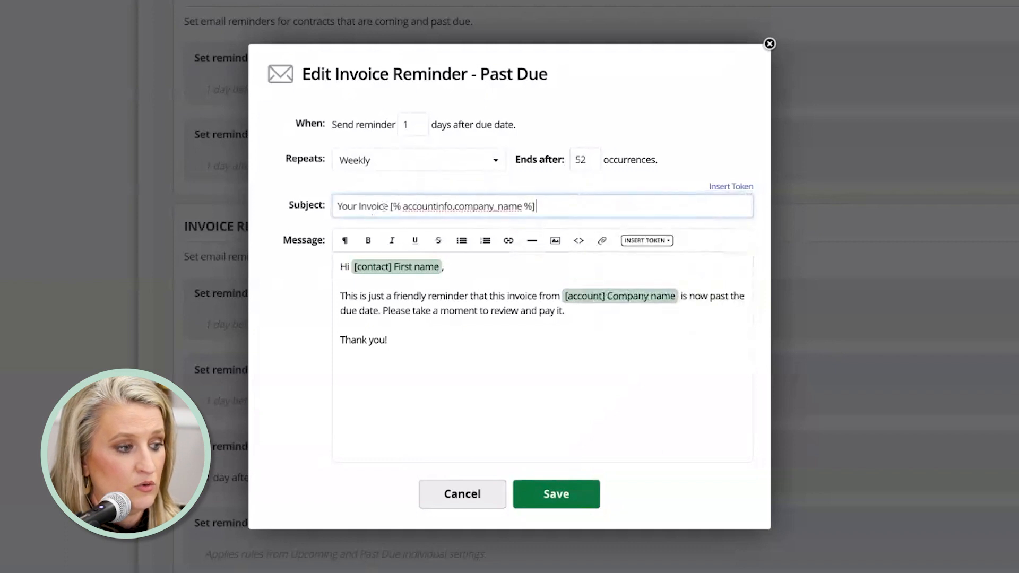
type("with")
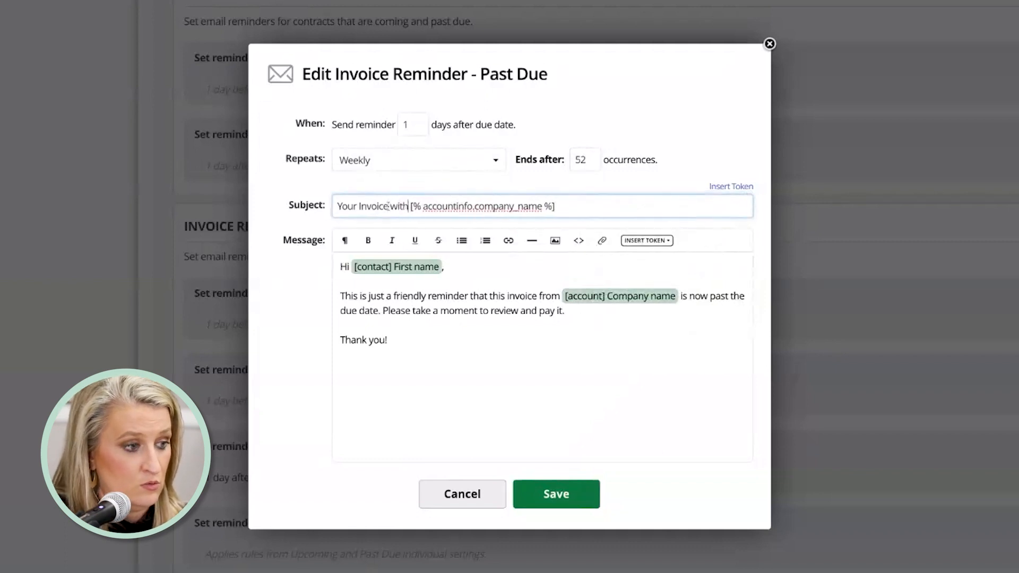
- Complete the subject after the company name token with "is now past due - Action Required" and a 💥 emoji
left_click_drag(411, 207, 560, 207)
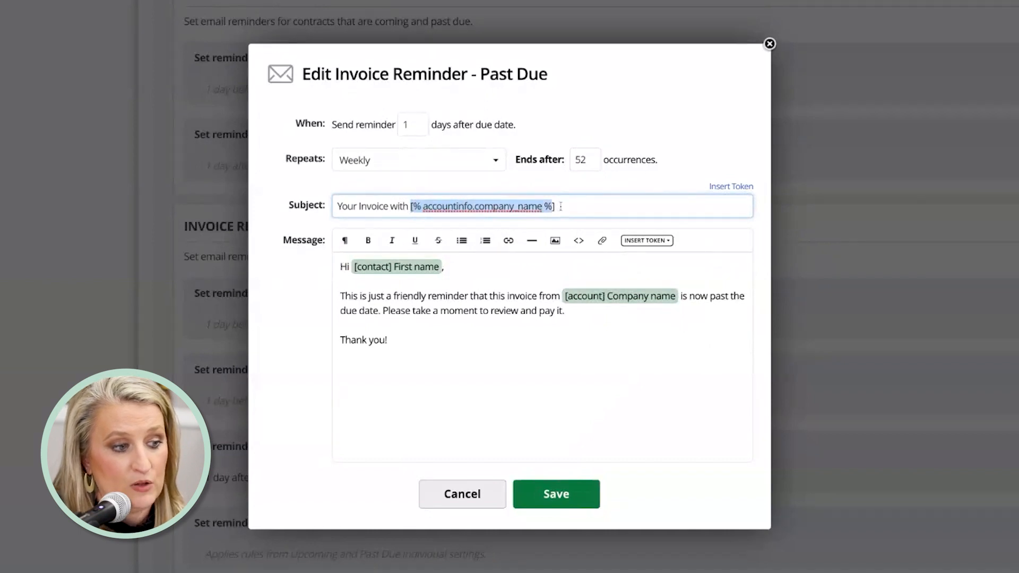
left_click(561, 207)
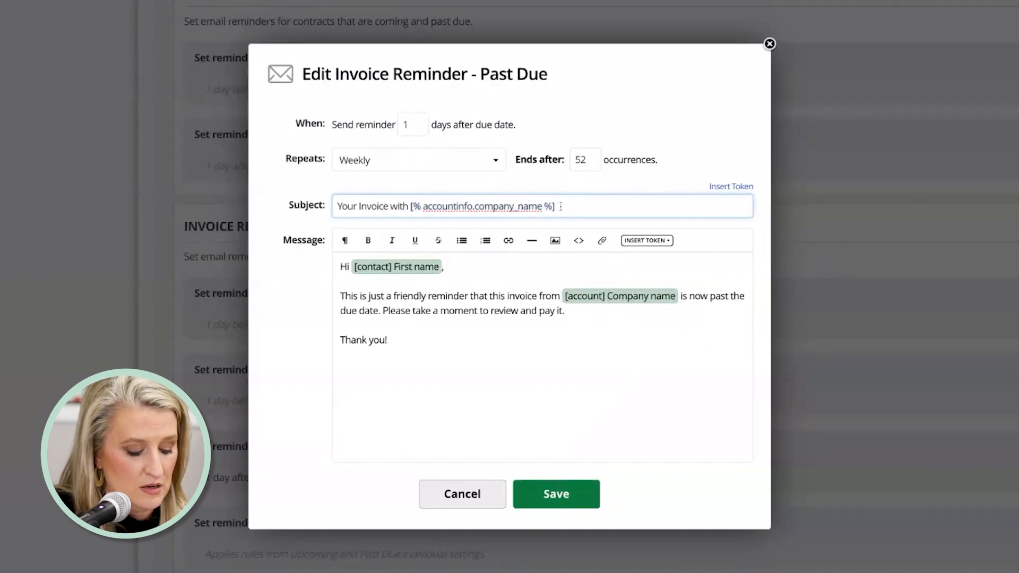
type("is now b")
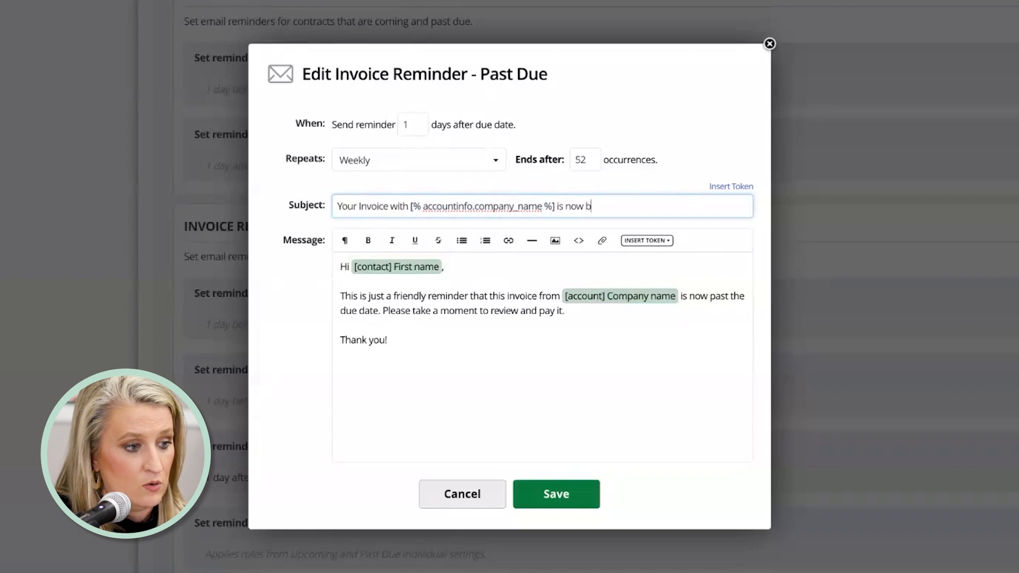
key("BackSpace")
type("past due")
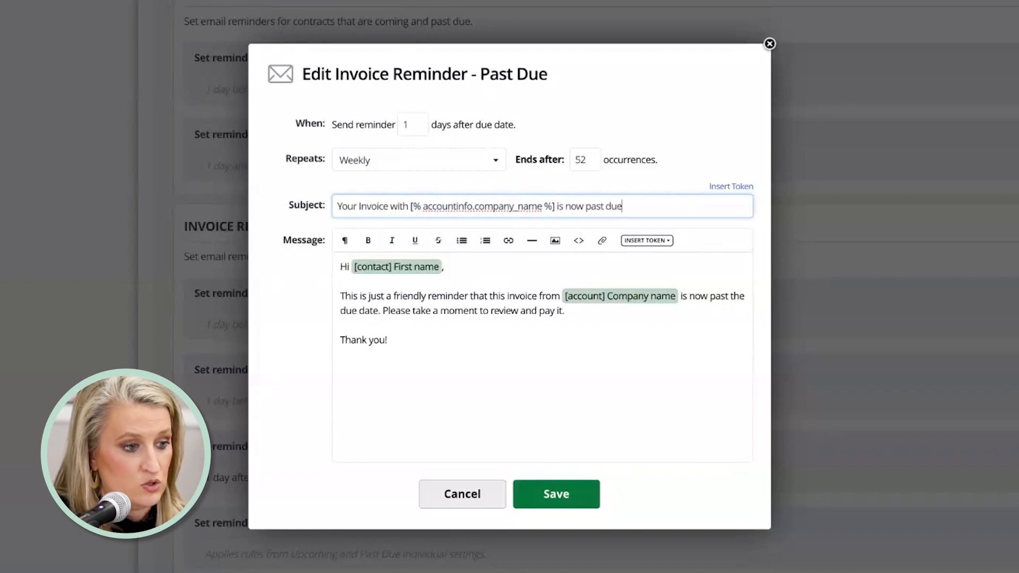
type(" - ")
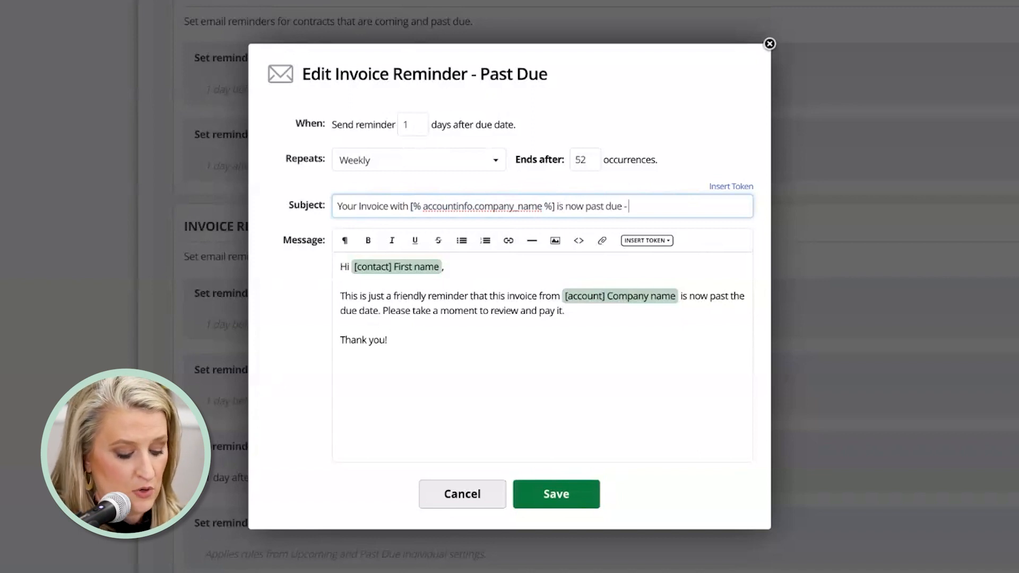
type("Action Required")
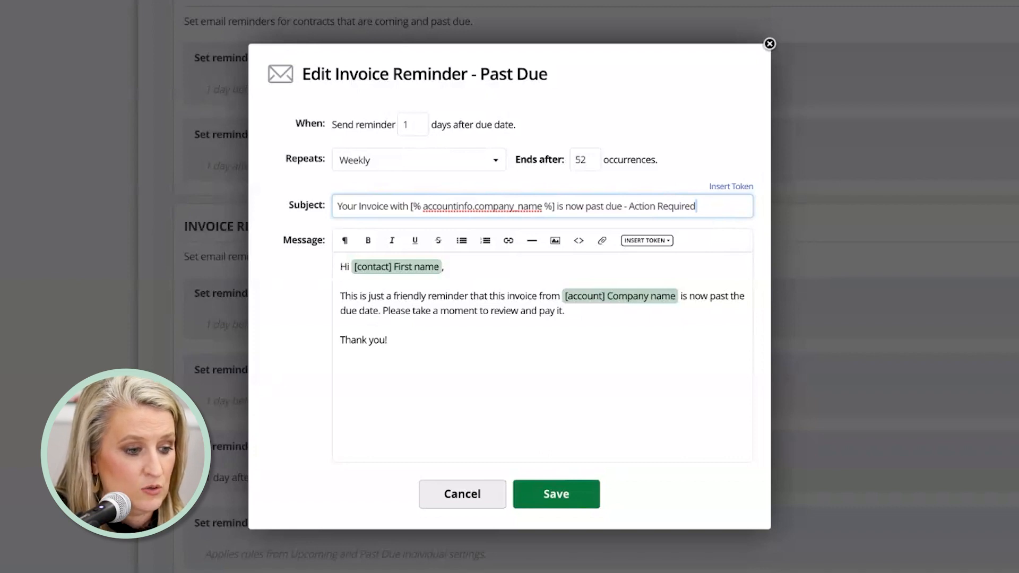
type("💥")
key("Left")
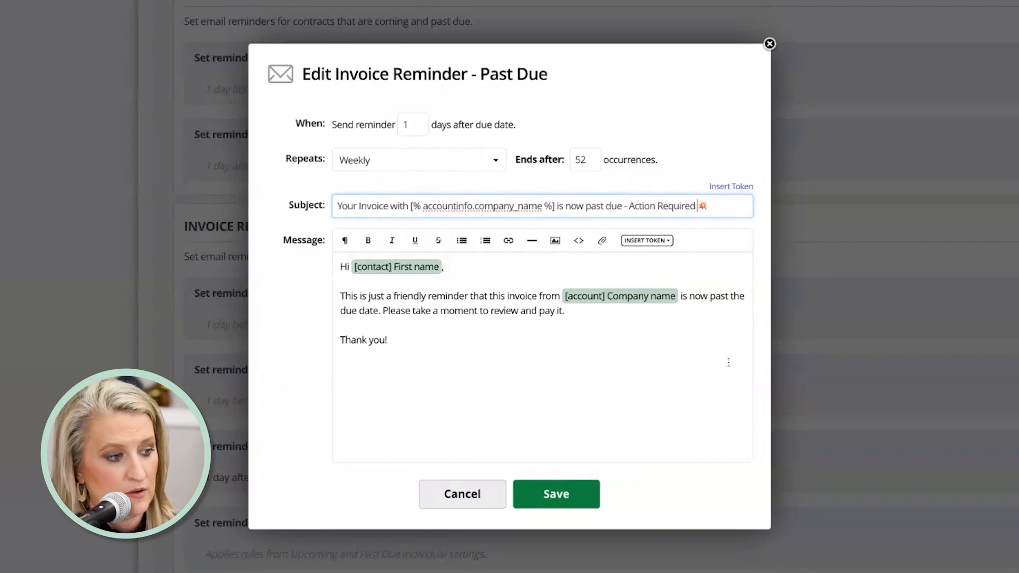
- Insert the [account] Company name token after "Thank you!" in the reminder message
left_click(705, 368)
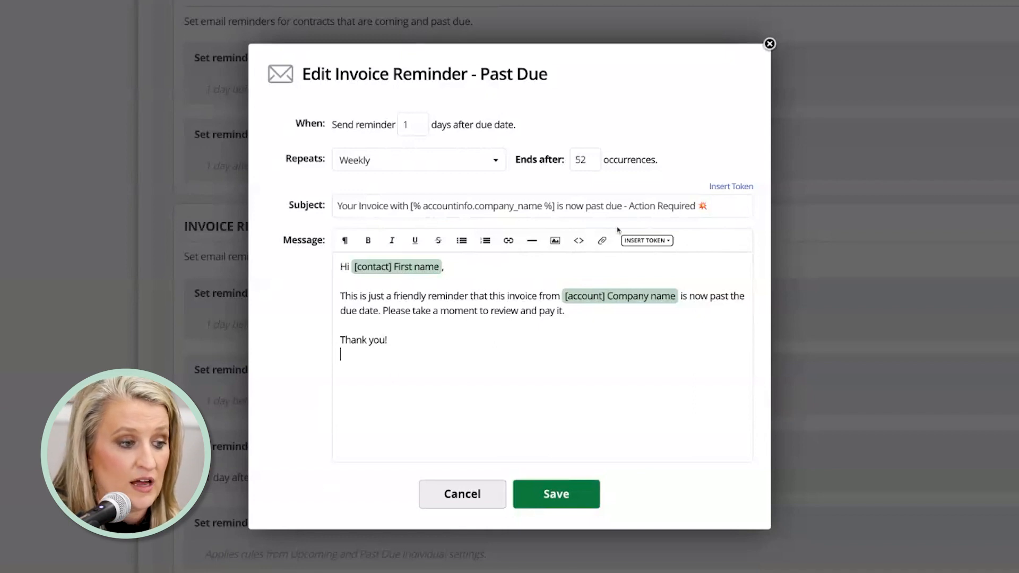
key("BackSpace")
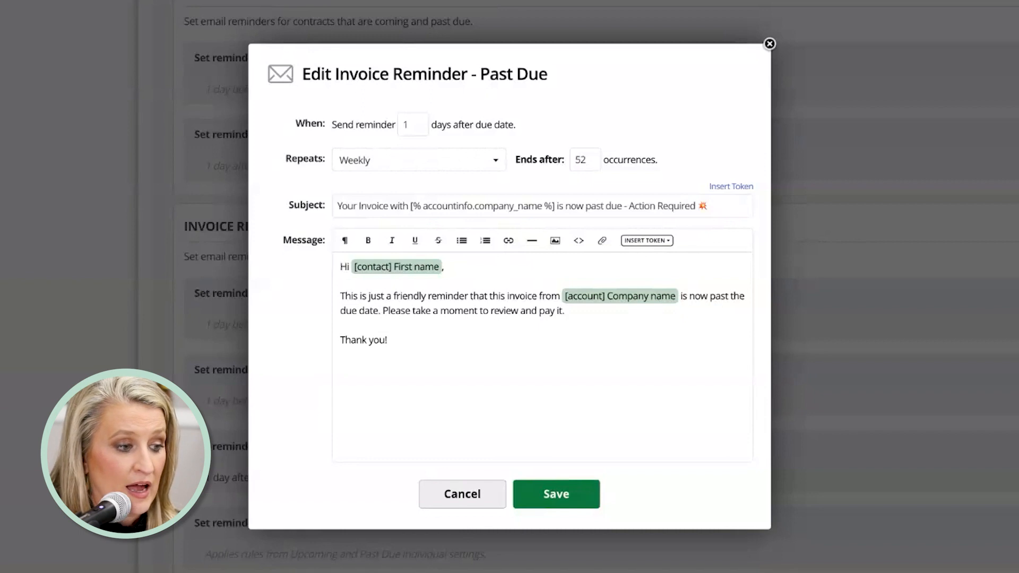
left_click(658, 245)
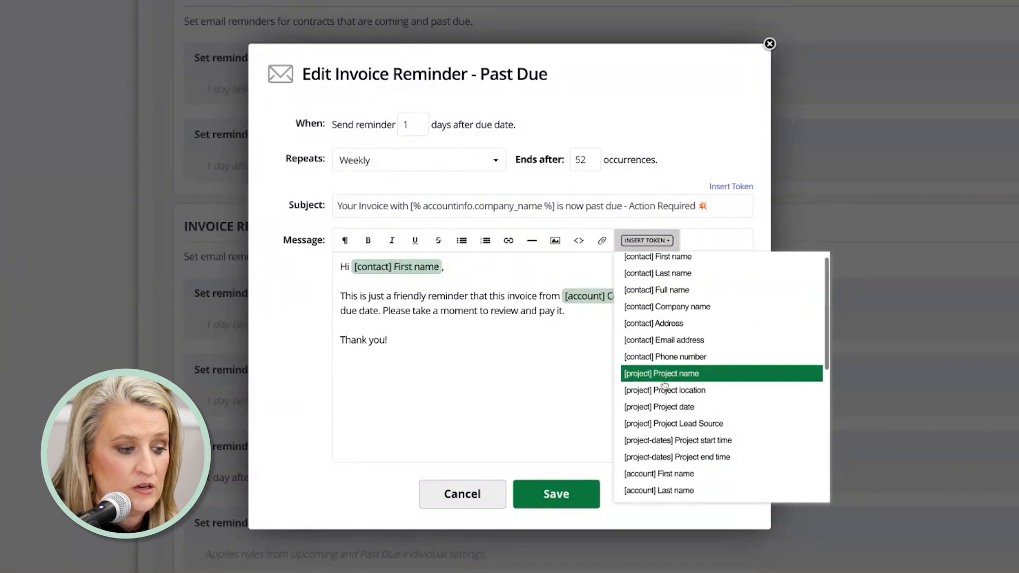
scroll(667, 403, "down", 3)
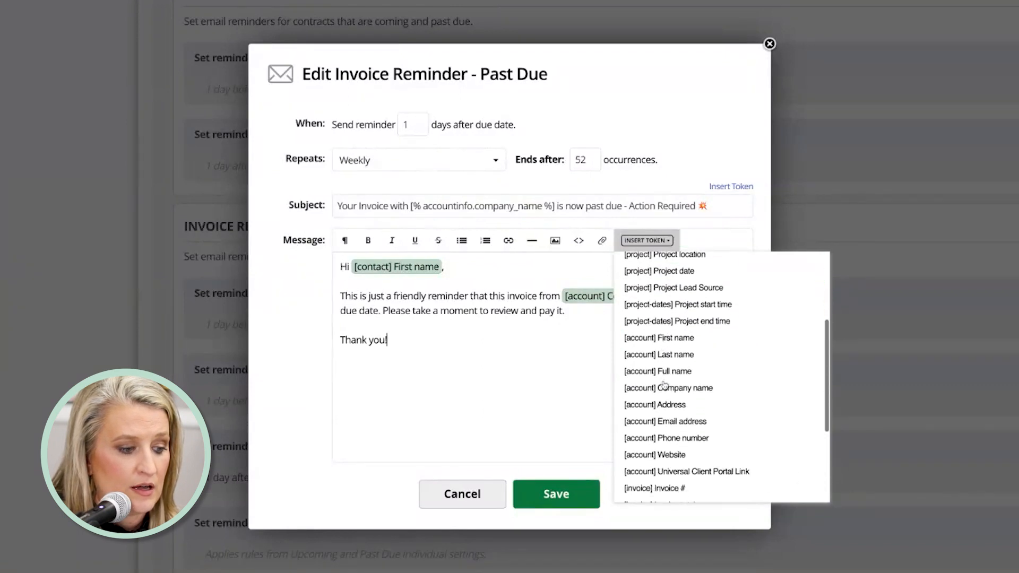
left_click(770, 391)
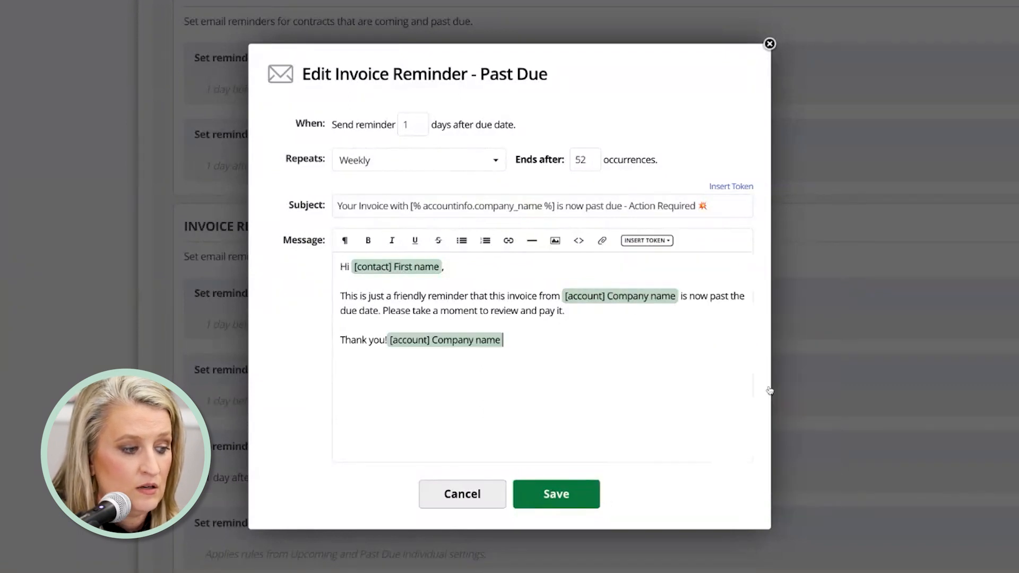
- Move the [account] Company name token onto its own line directly below "Thank you!" in the reminder message
left_click(386, 340)
key("Return")
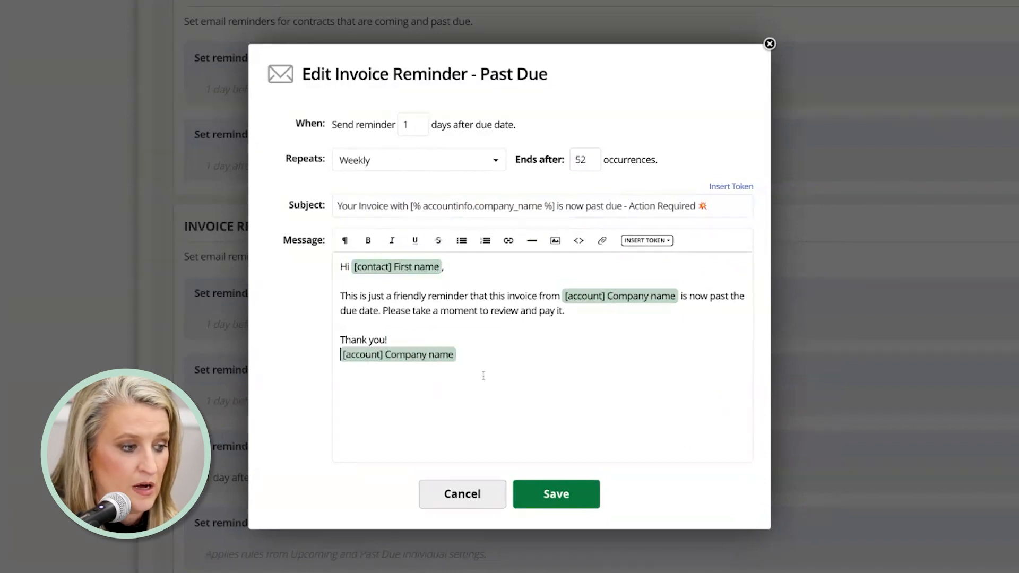
left_click(577, 410)
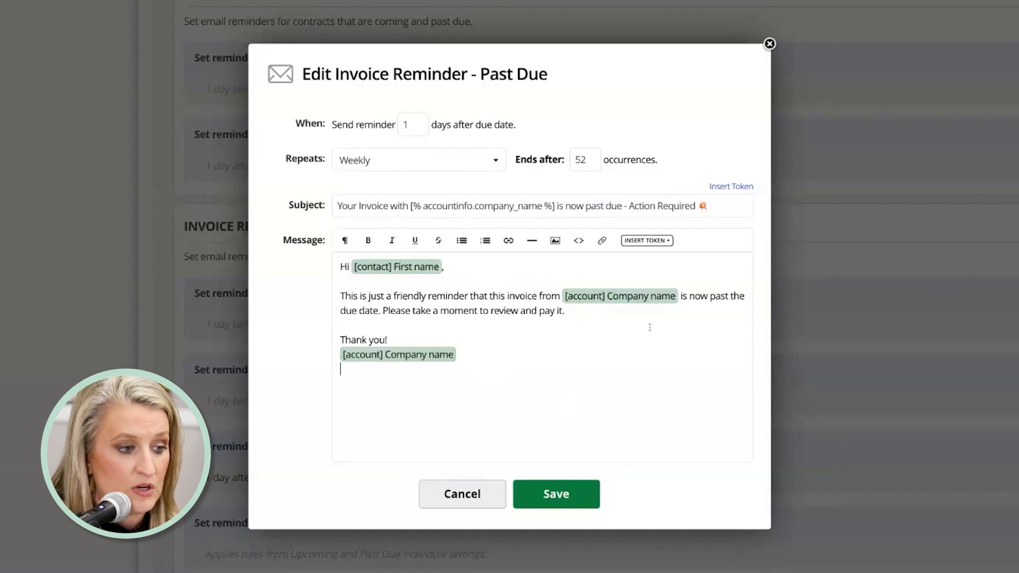
left_click(657, 243)
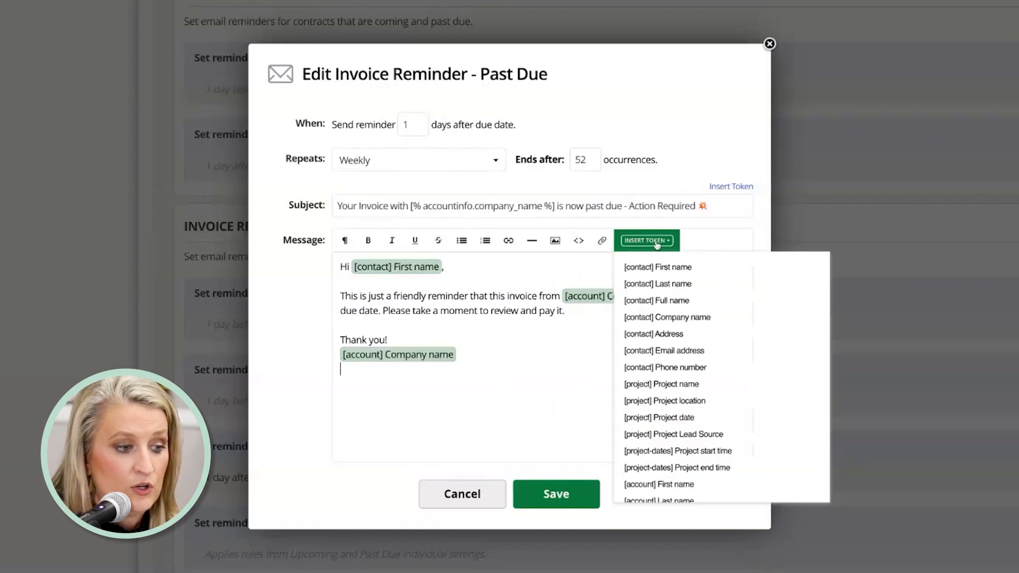
scroll(658, 389, "down", 5)
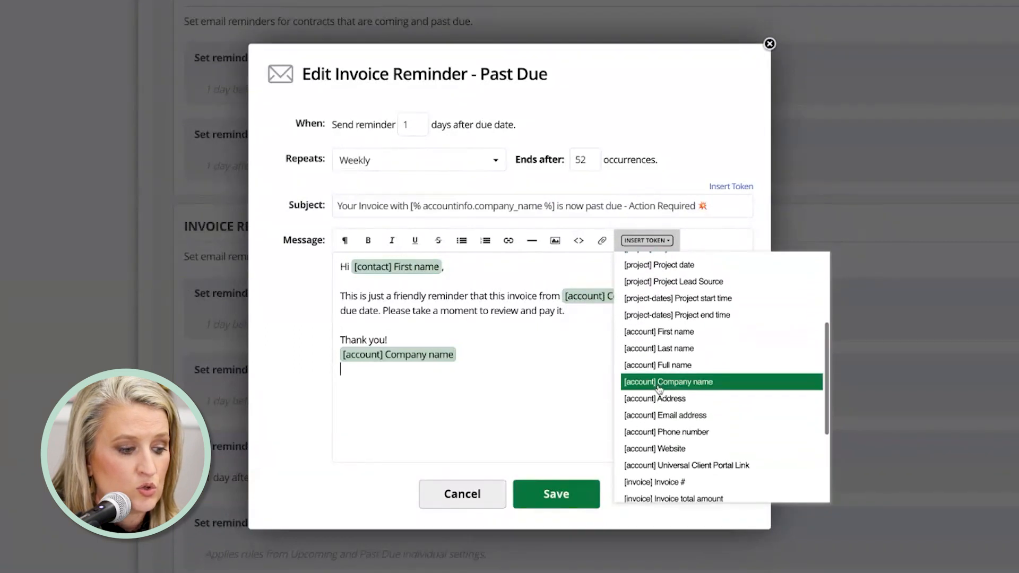
scroll(658, 390, "down", 3)
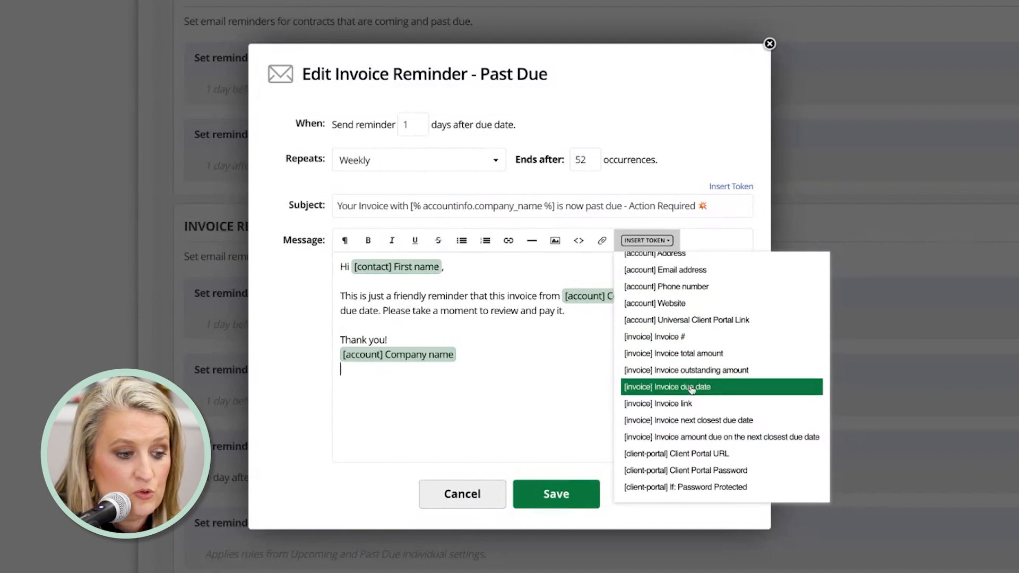
left_click(496, 340)
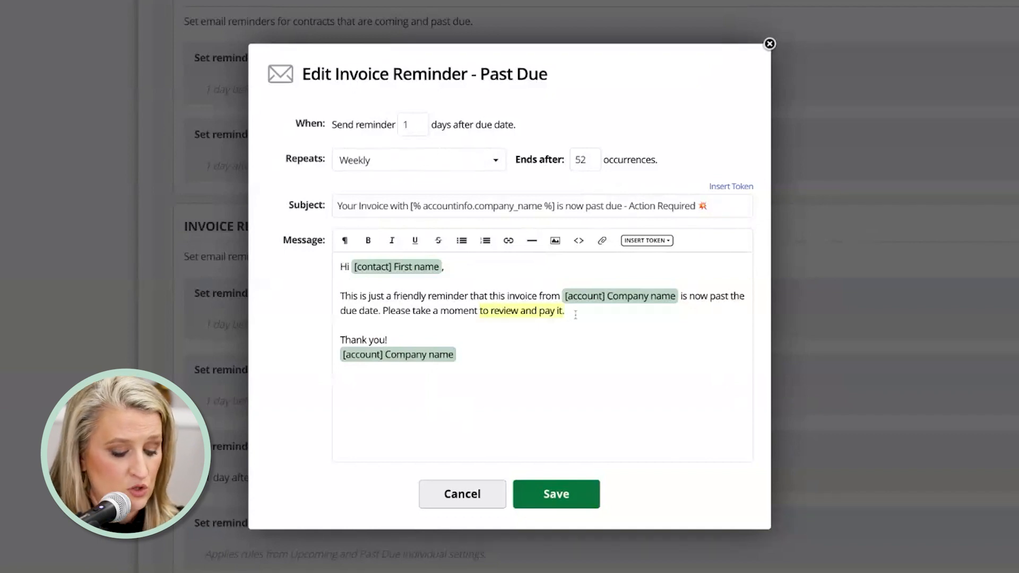
- In the reminder message, replace "to review and pay it." with "an pay your invoice via the button found at the bottom of this email."
key("BackSpace")
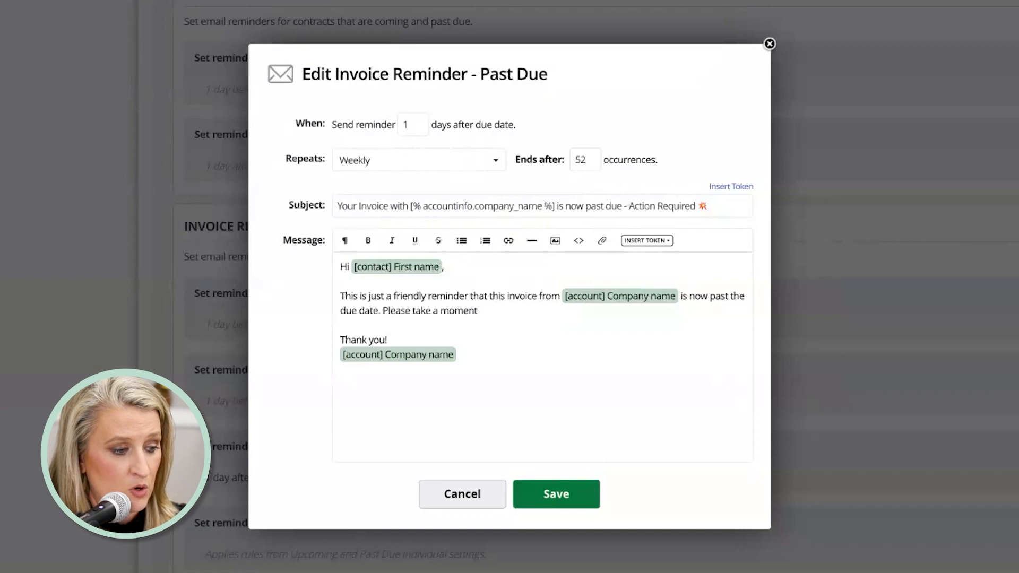
type("an pay")
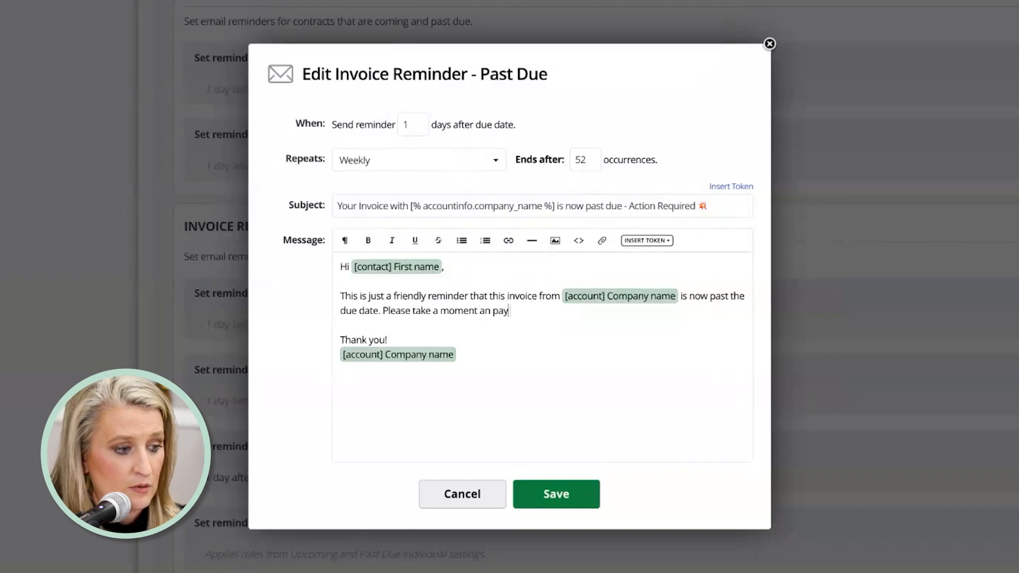
type(" your in")
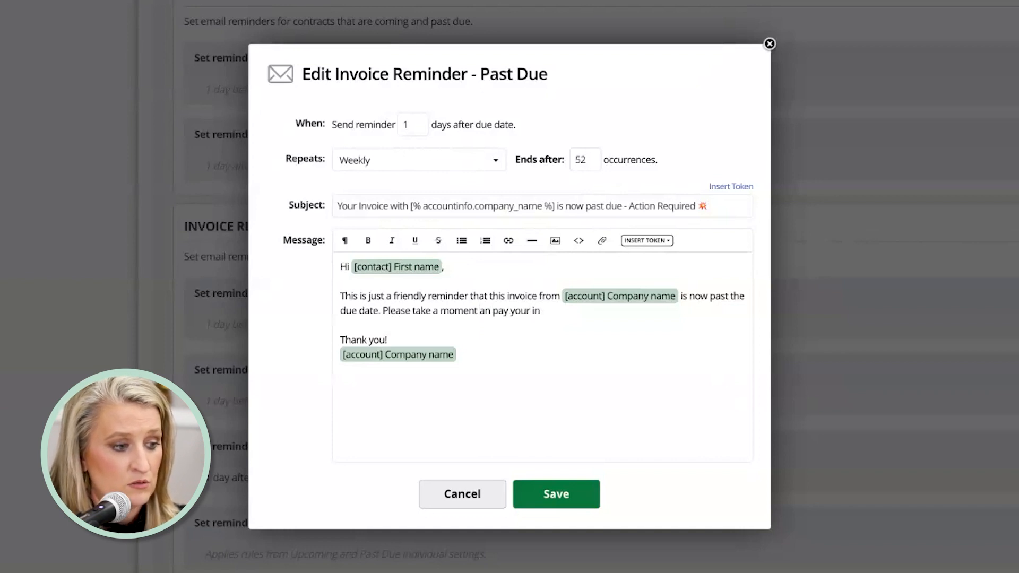
type("voice via the ")
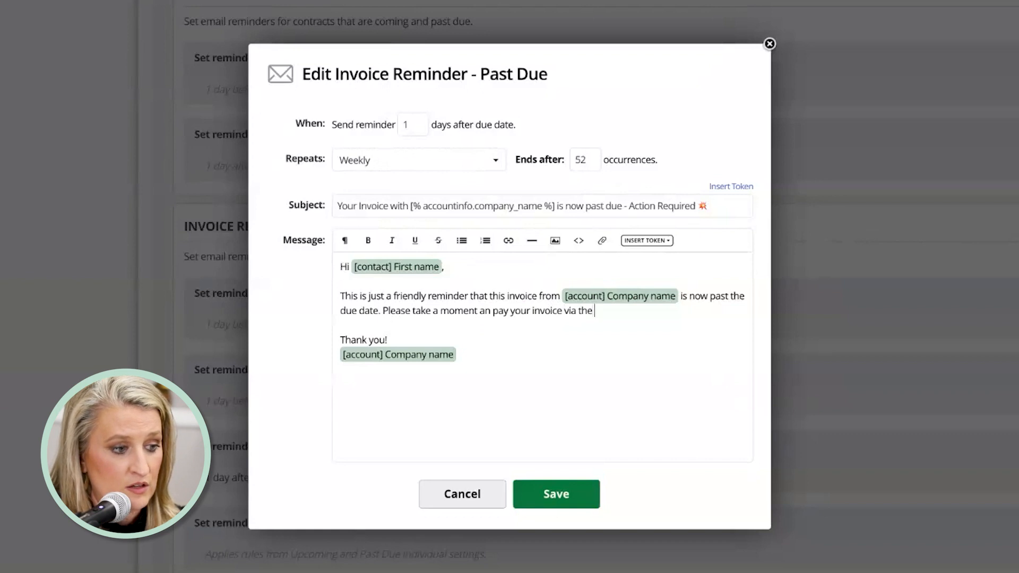
type("button found at ")
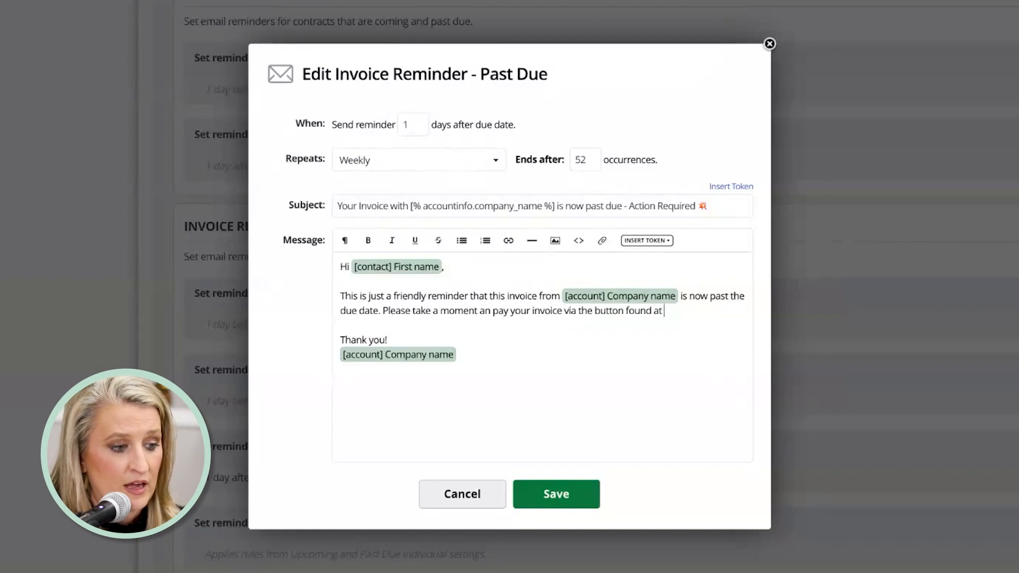
type("the bottom of")
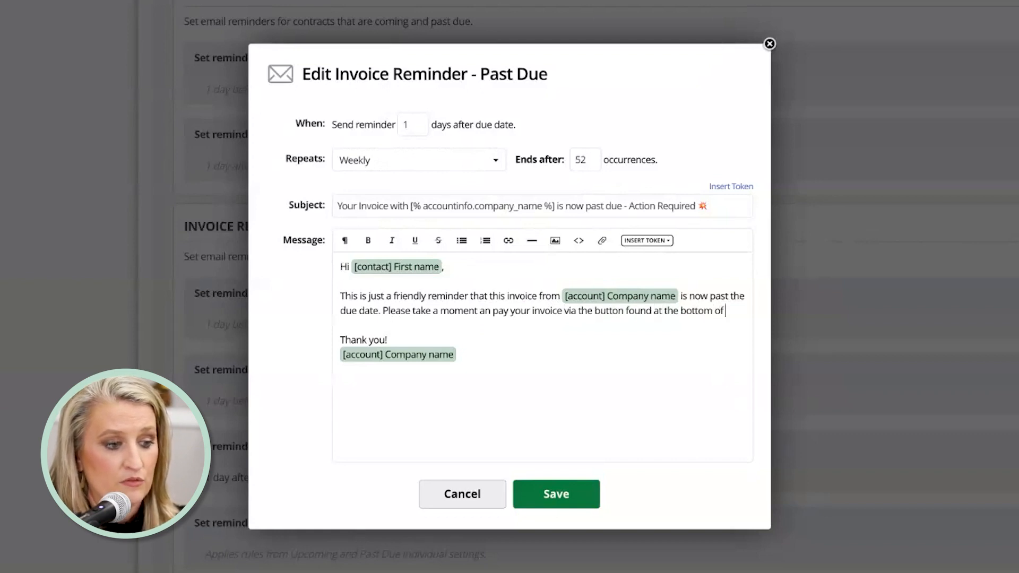
type(" this email.")
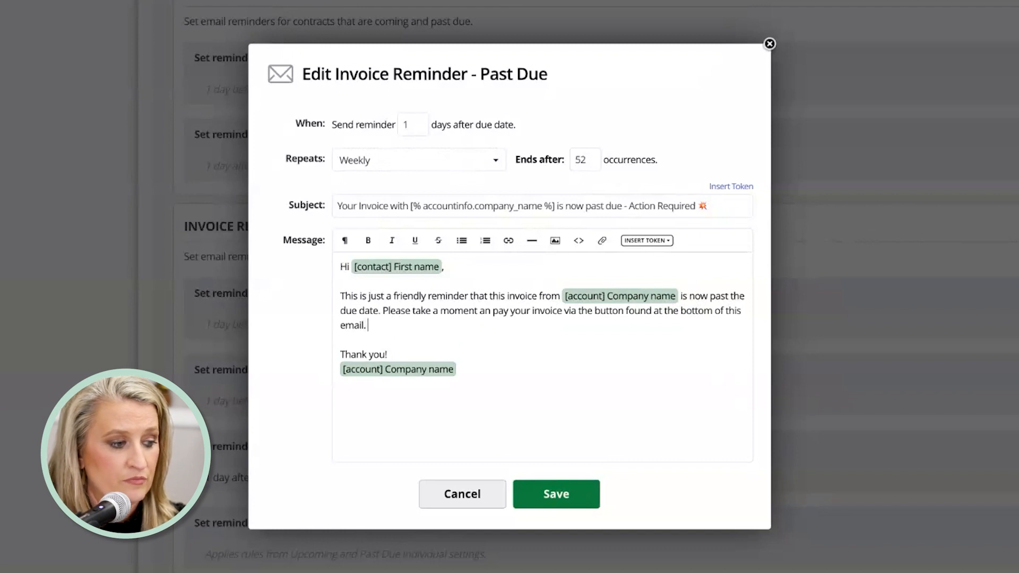
- Add the sentence "I appreciate your quick response." to the end of the message's main paragraph and save the past-due reminder
type(" I appreciate")
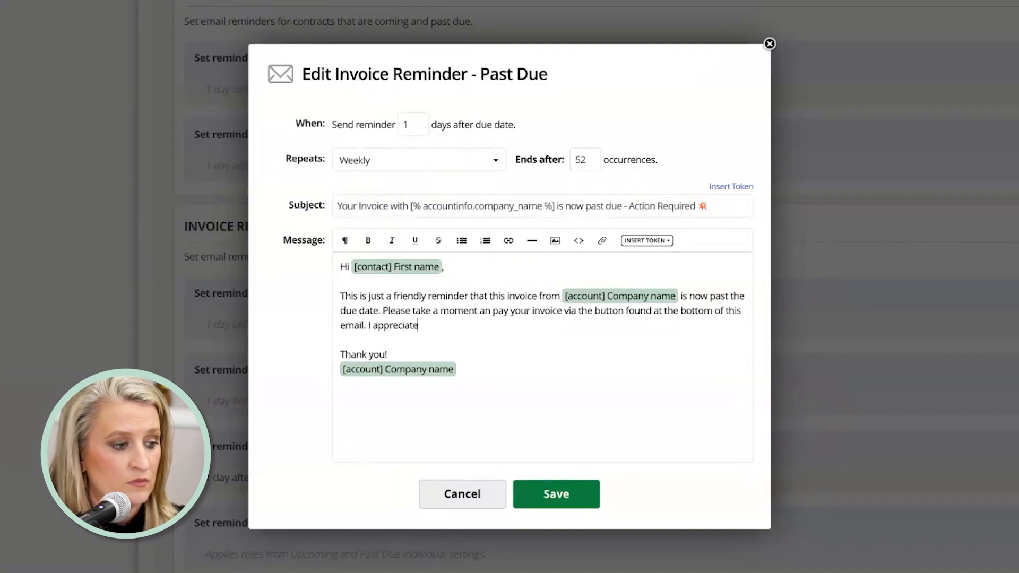
type(" your quick respo")
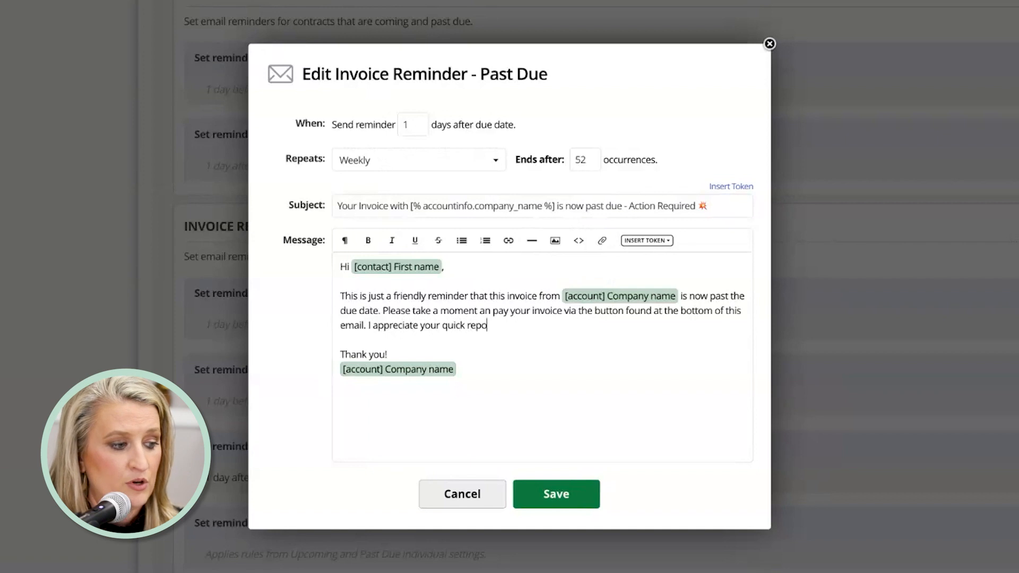
type("nse.")
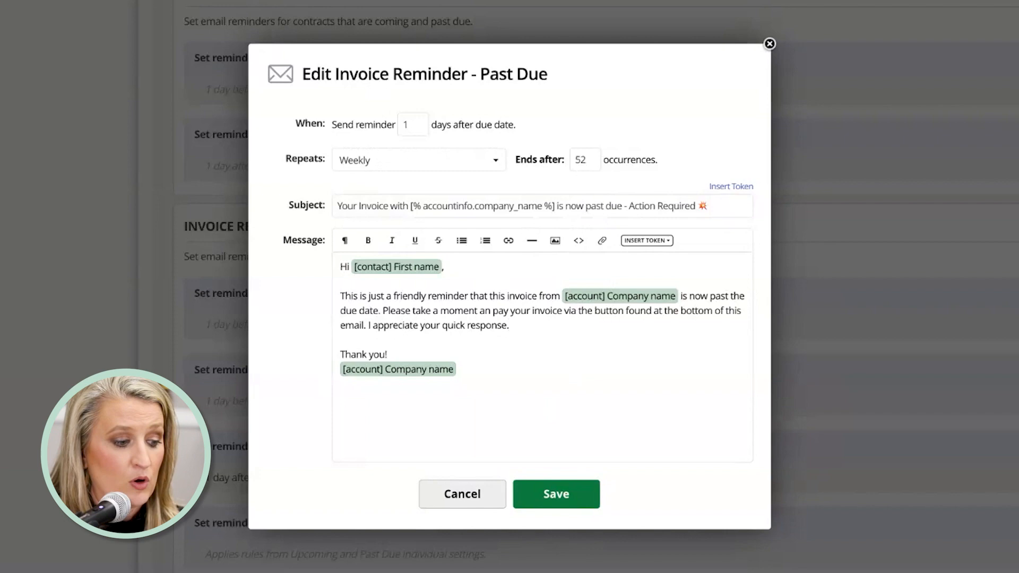
left_click(573, 494)
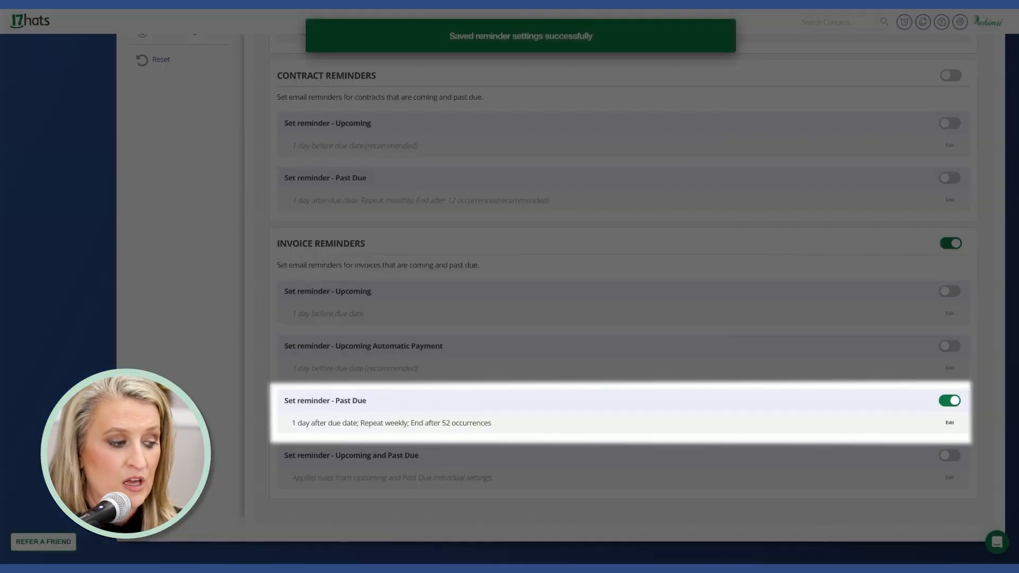